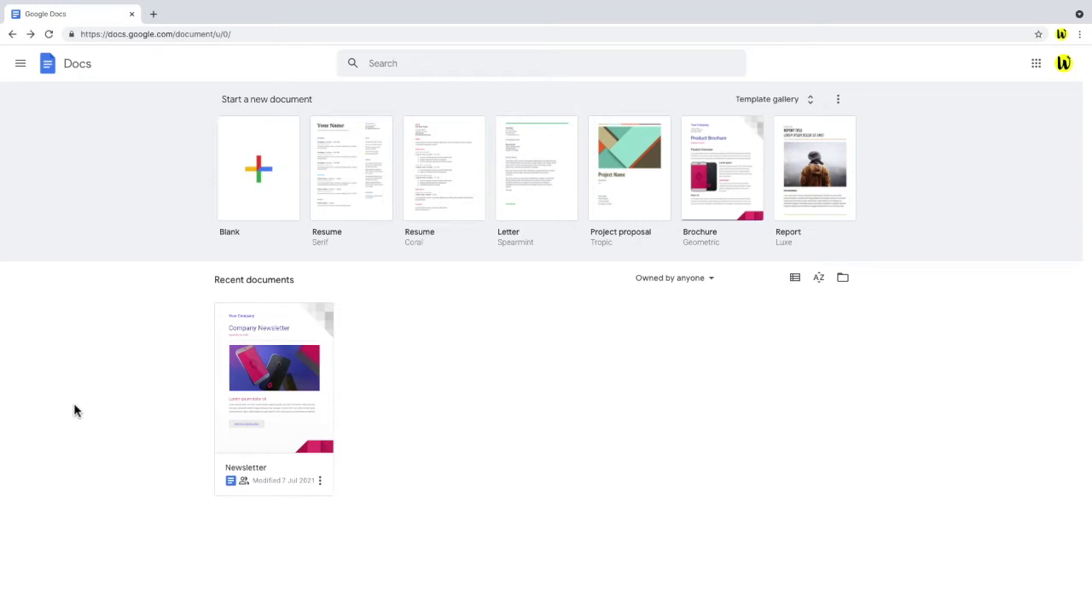
Open the Newsletter document and show the Email options under the File menu.
left_click(326, 445)
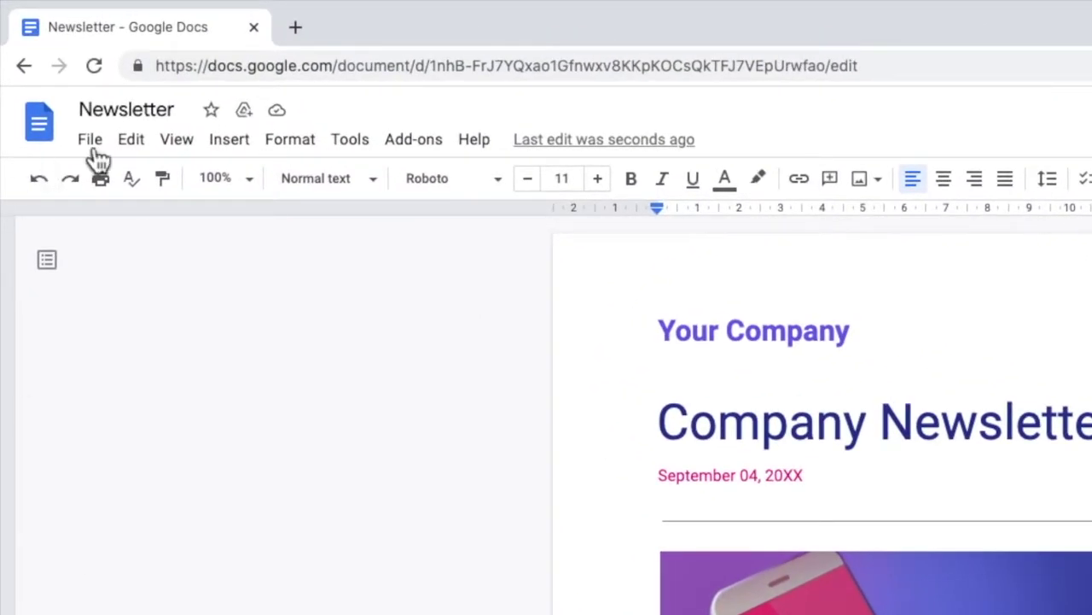
left_click(90, 143)
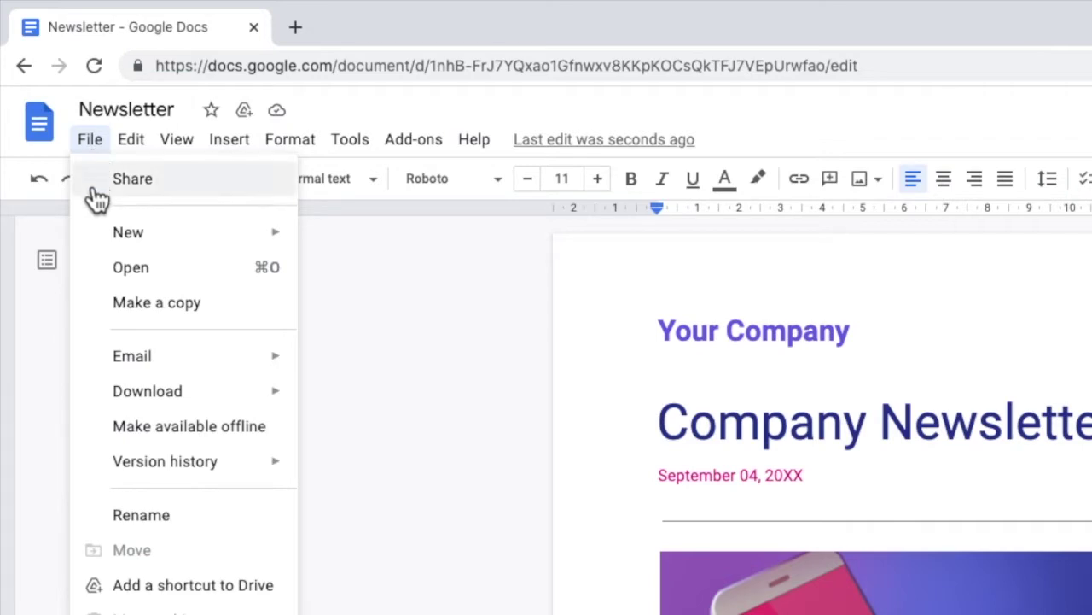
mouse_move(97, 369)
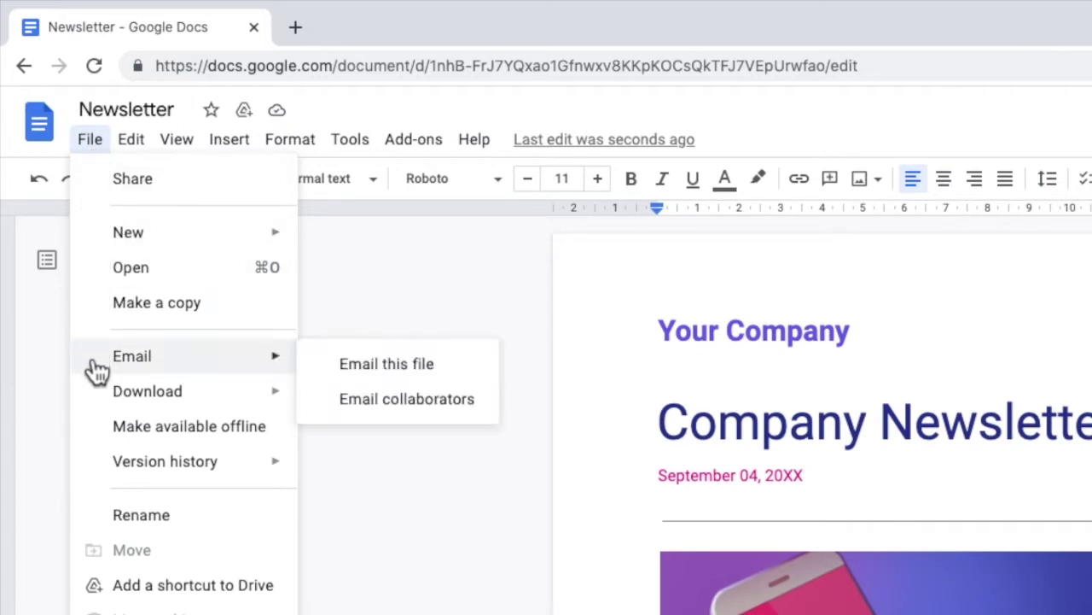
In Email this file, tick Send yourself a copy and add two contacts as recipients.
left_click(493, 364)
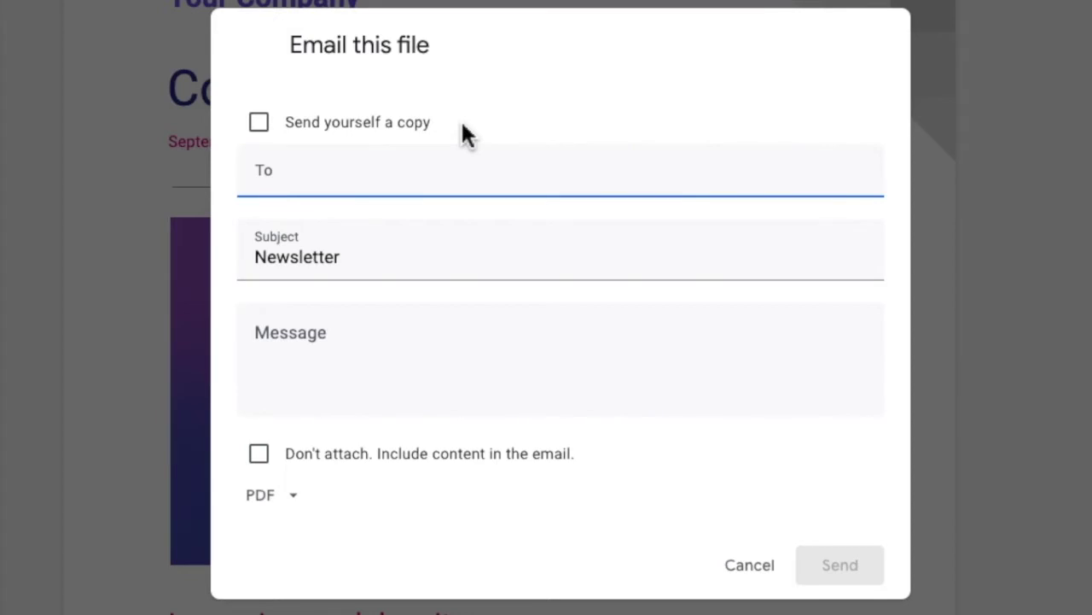
left_click(262, 128)
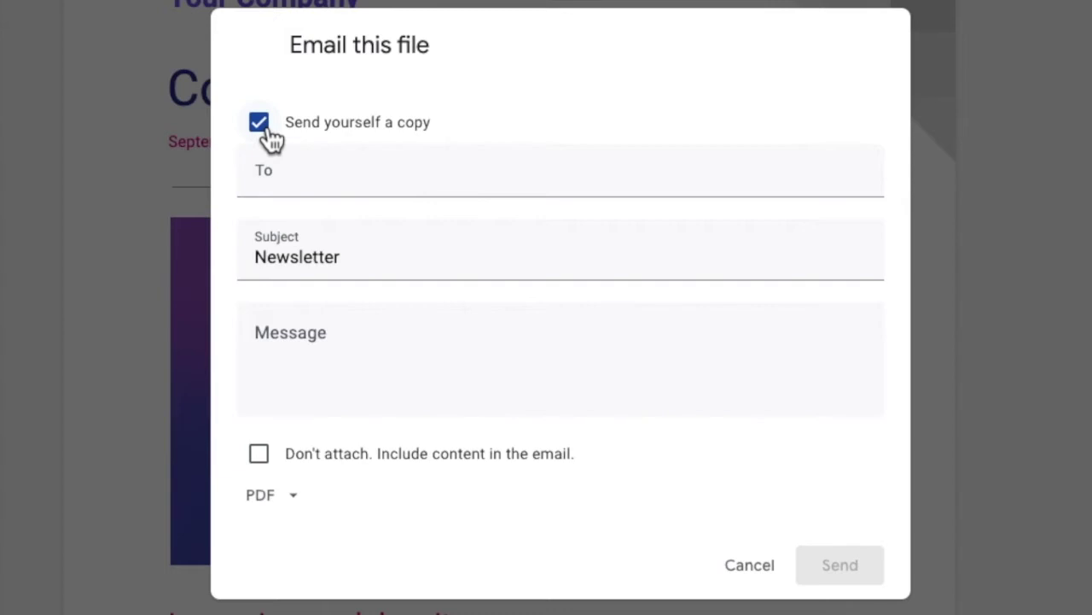
left_click(447, 178)
left_click(451, 236)
left_click(466, 171)
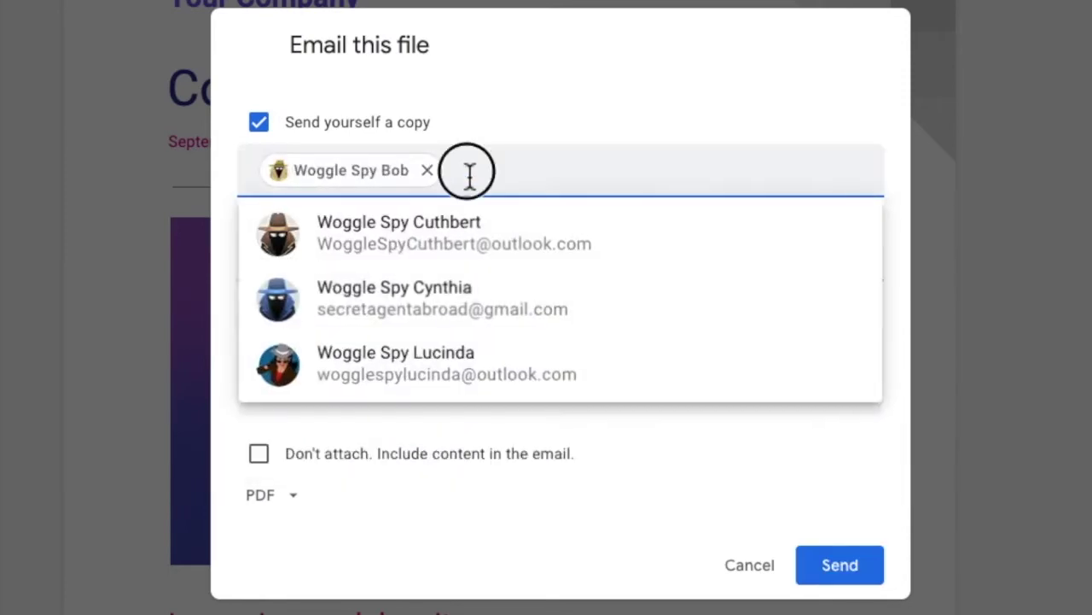
left_click(450, 362)
left_click(404, 268)
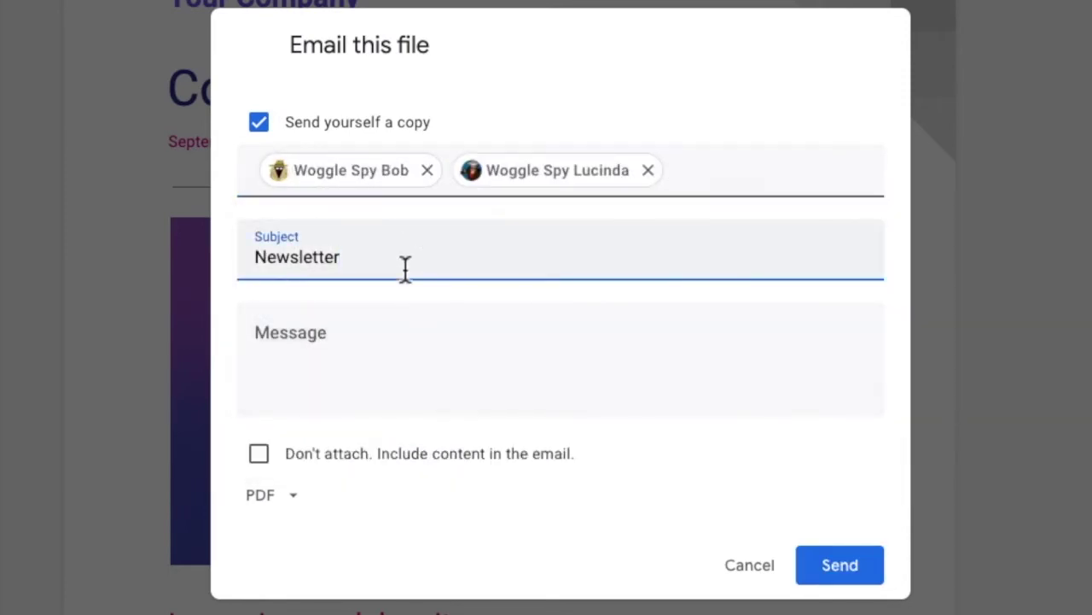
Set subject 'Newsletter - Check this out!', message 'Thanks for reviewing.' signed 'Woggle xxx.', tick Don't attach.
type("- Check this out!")
key("Tab")
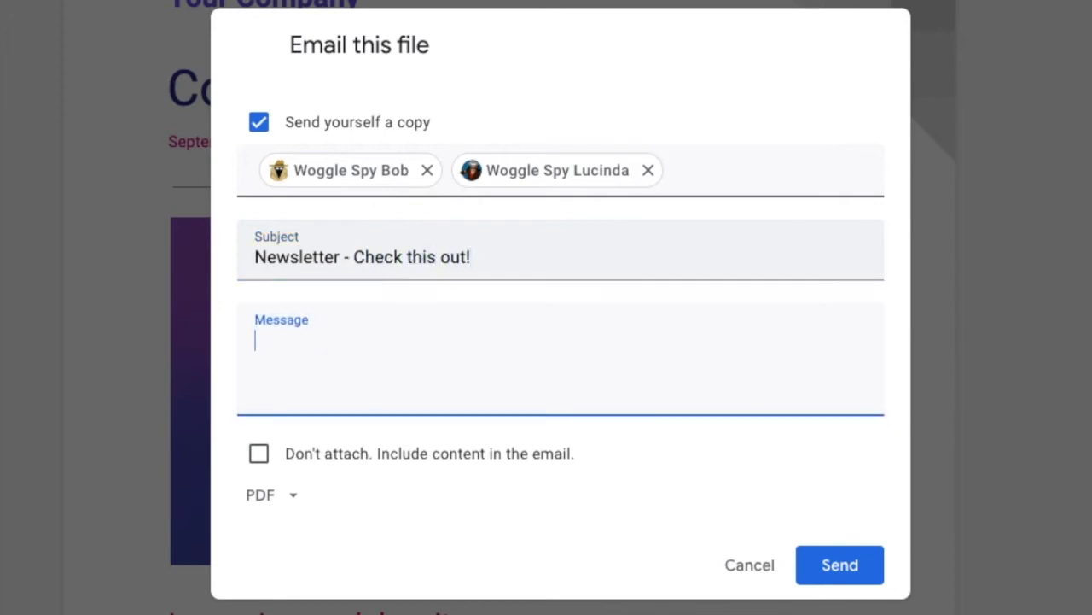
type("Thanks for")
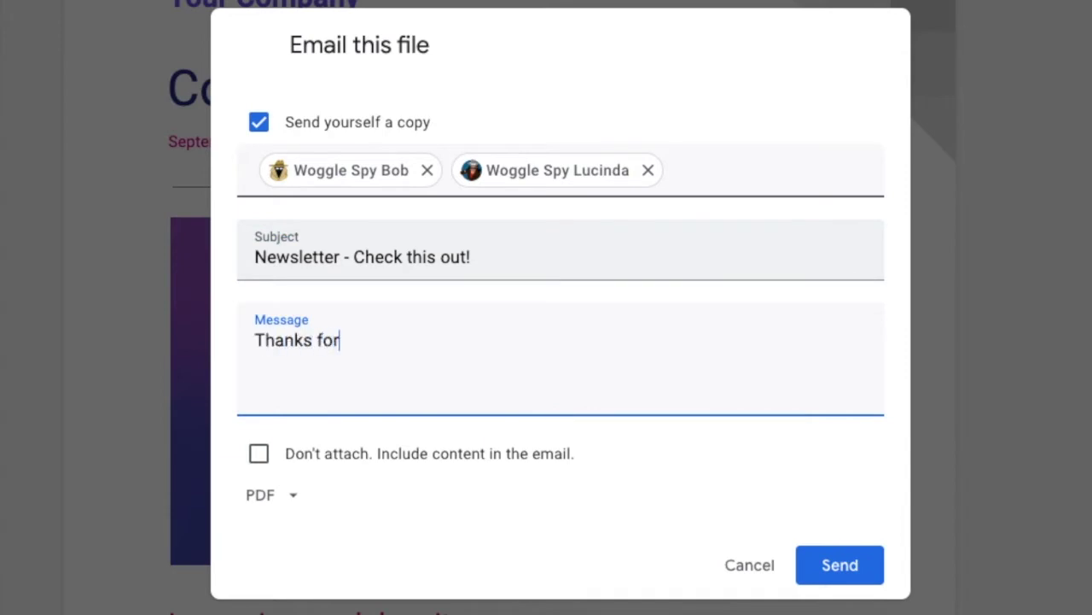
type(" reviewing.")
key("Return")
key("Return")
type("Woggle xxx.")
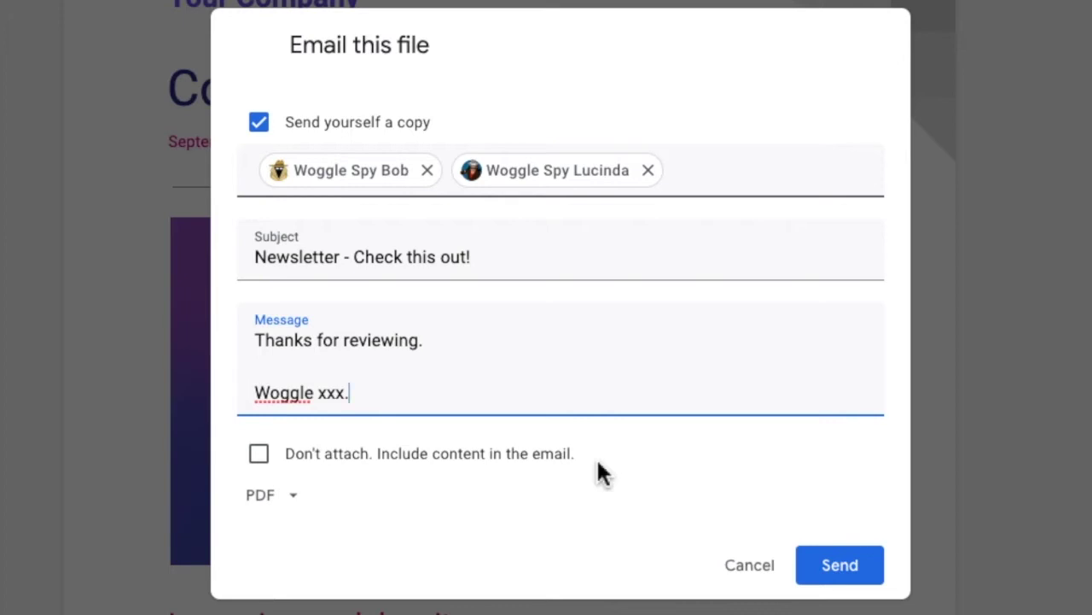
left_click(261, 456)
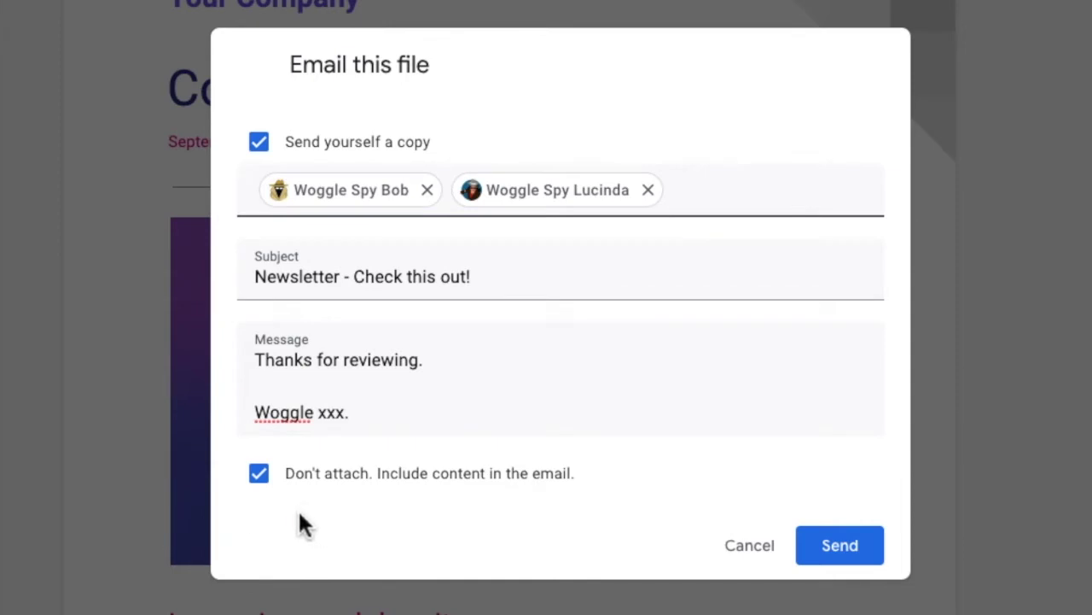
Untick Don't attach, choose Microsoft Word as the attachment format, and send the email.
left_click(267, 480)
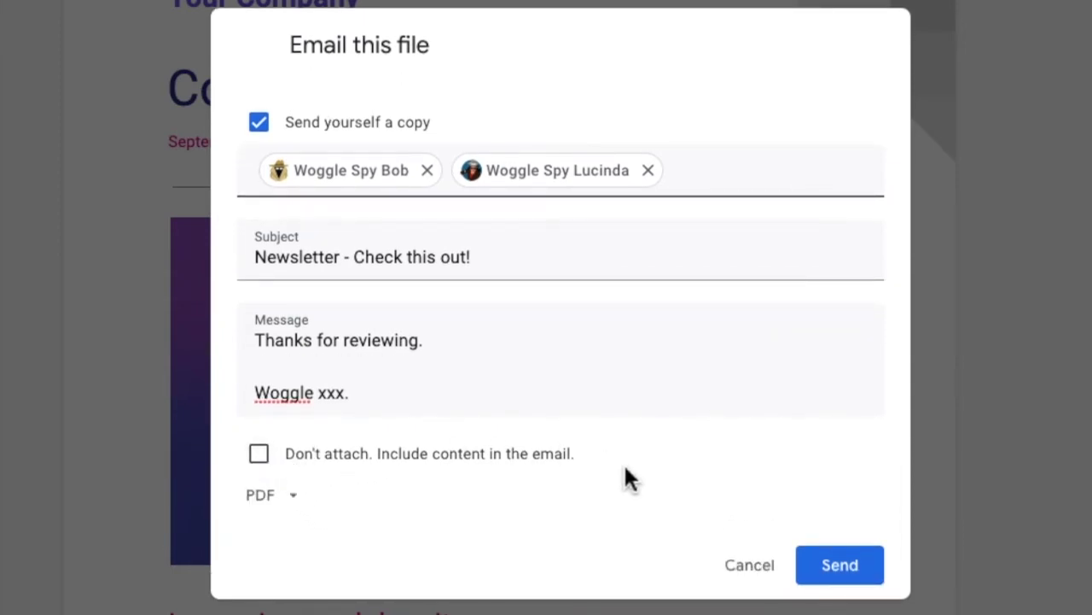
left_click(293, 496)
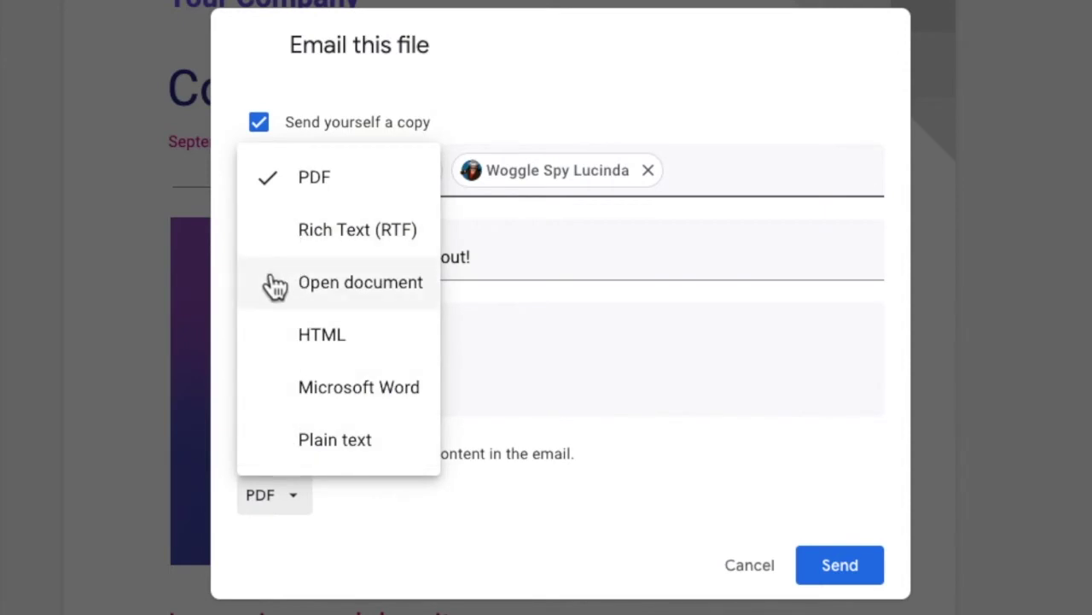
left_click(281, 402)
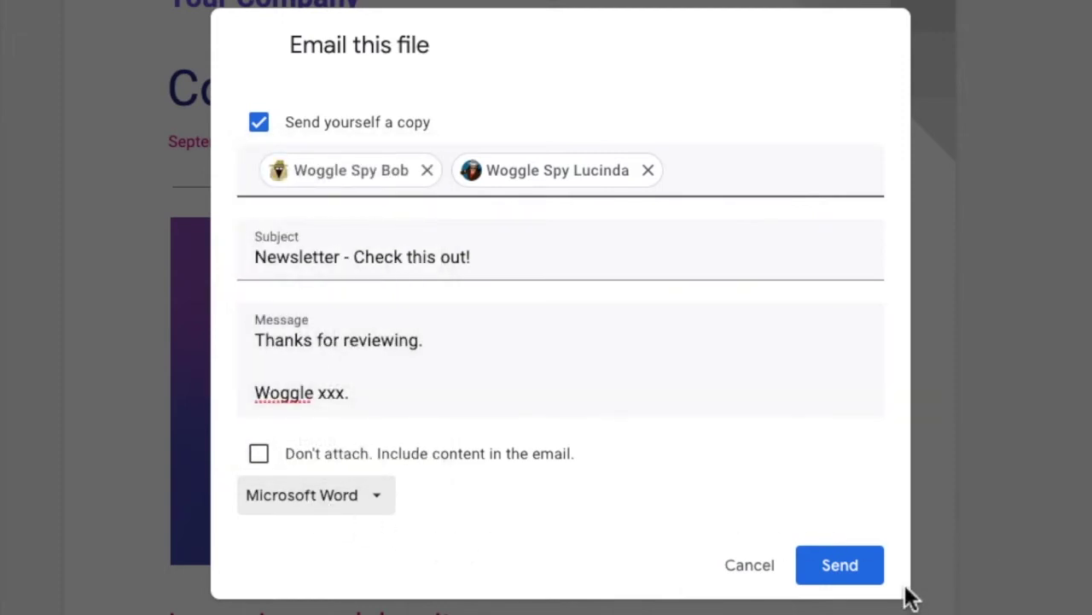
left_click(877, 577)
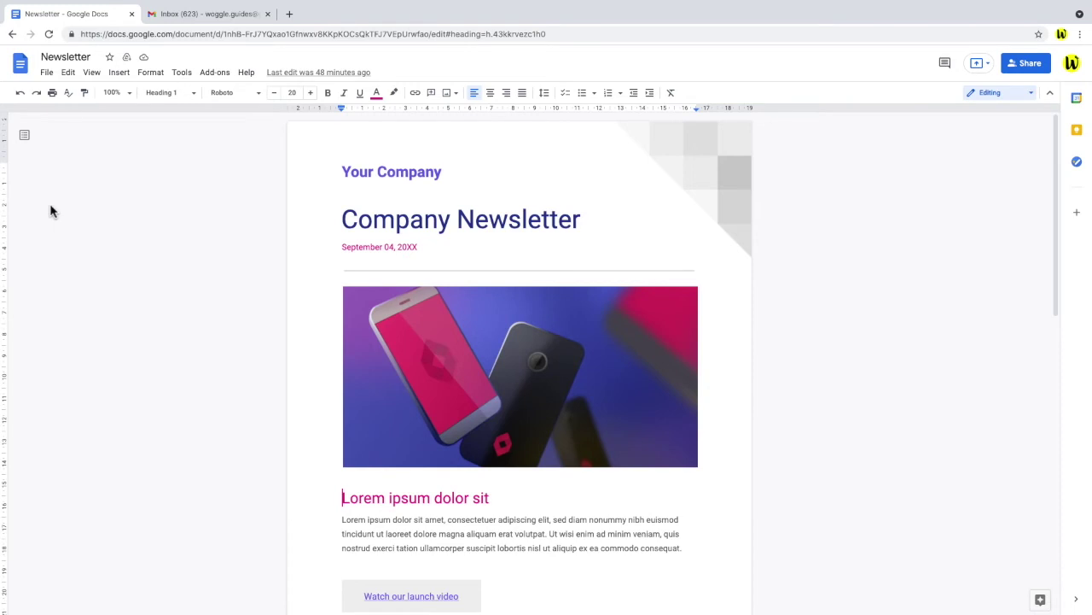
Bring up the File menu of the Newsletter document.
left_click(47, 72)
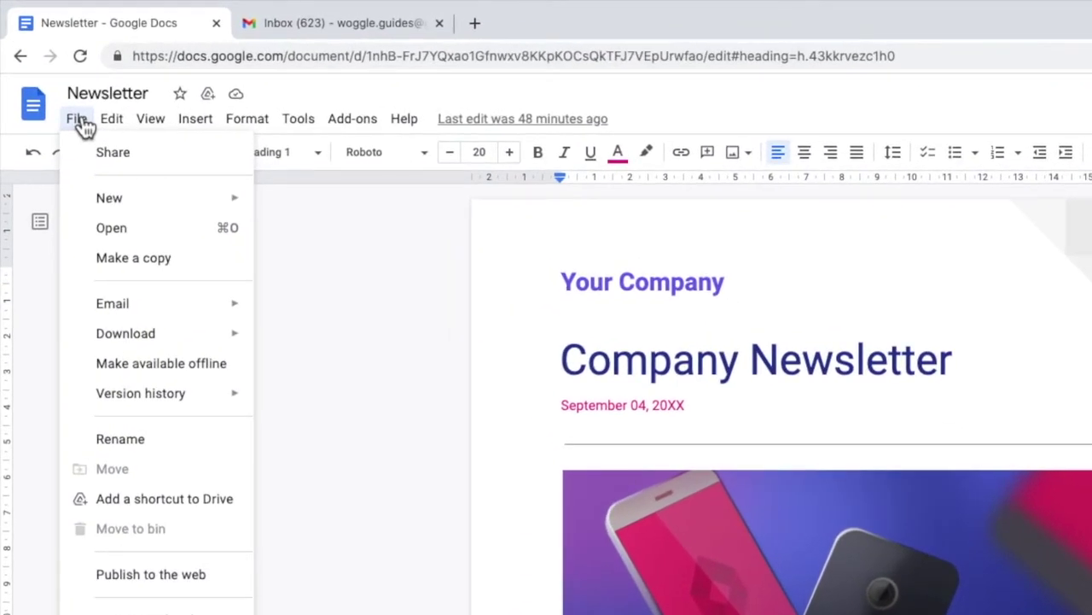
Download the newsletter as PDF document (.pdf) and switch to the Gmail Inbox tab.
mouse_move(88, 342)
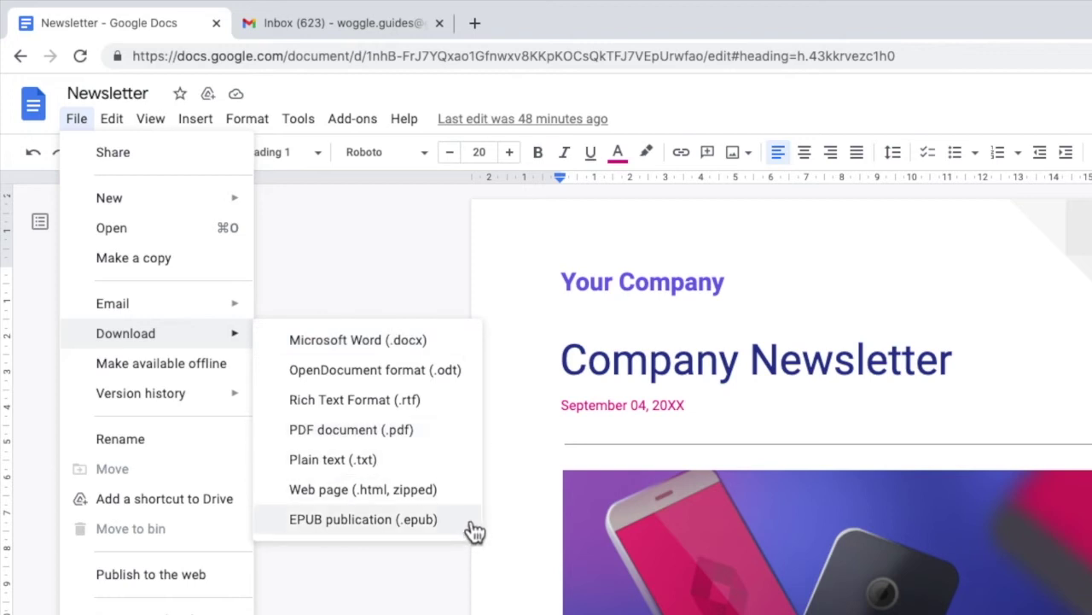
left_click(469, 435)
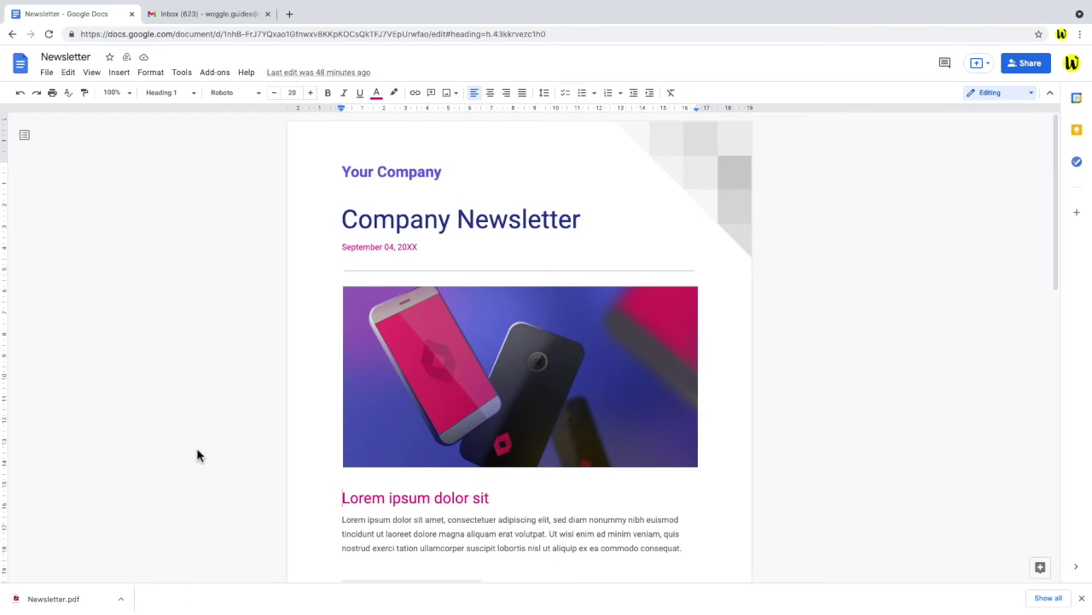
left_click(221, 14)
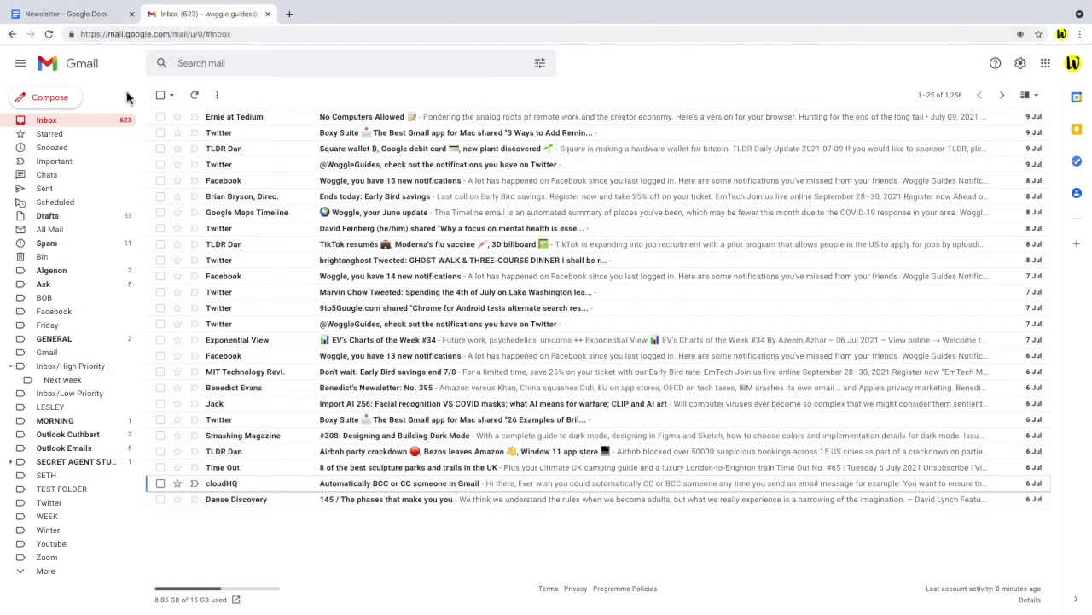
Compose a new email to a suggested contact with subject 'Newsletter!' and open Attach files.
left_click(79, 107)
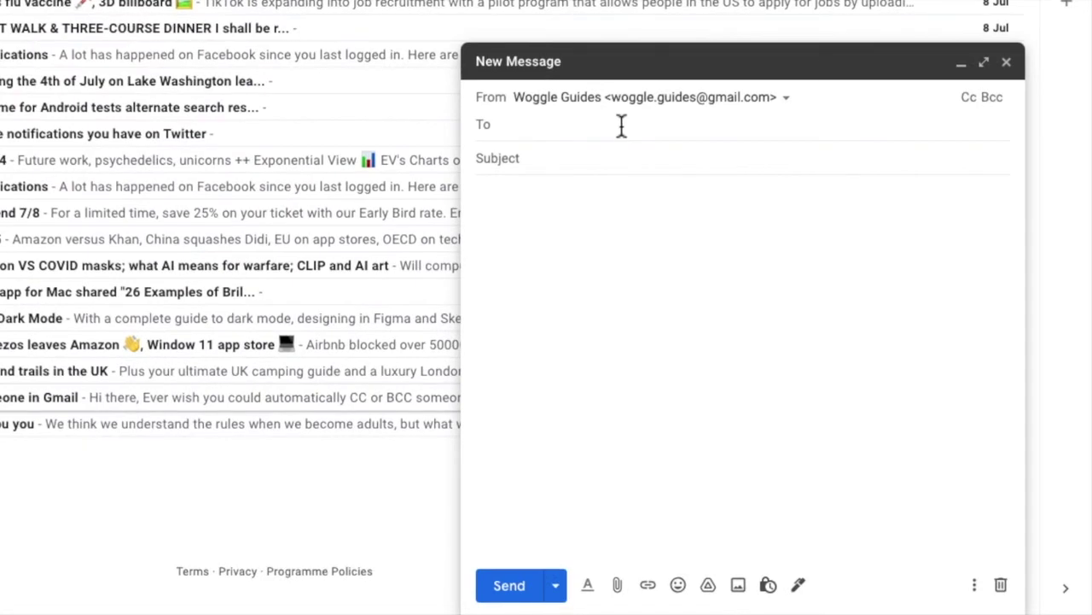
type("wogg")
left_click(664, 167)
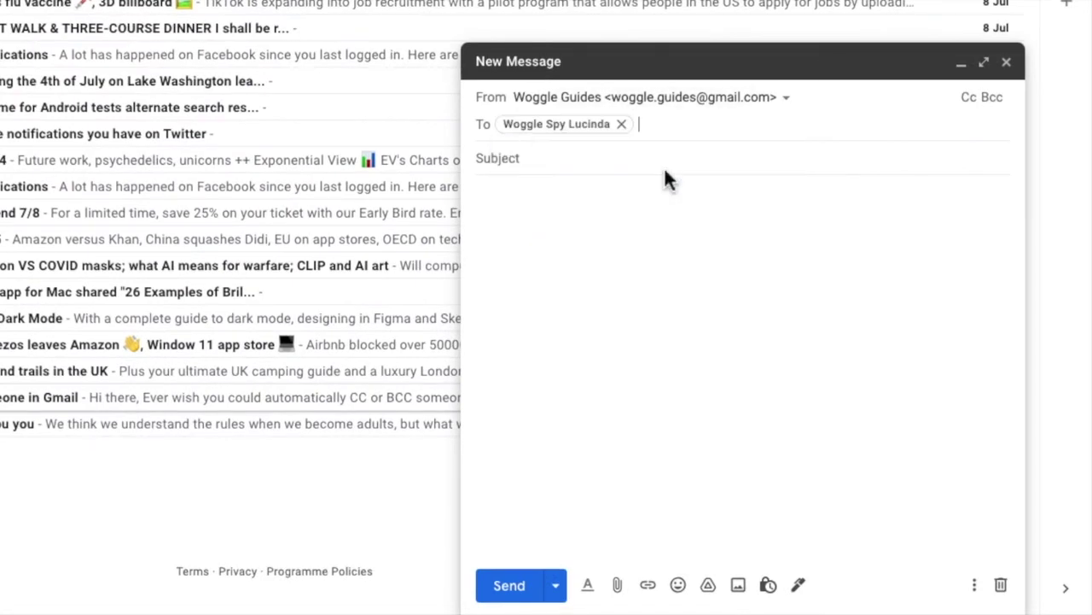
left_click(657, 166)
type("Newsle")
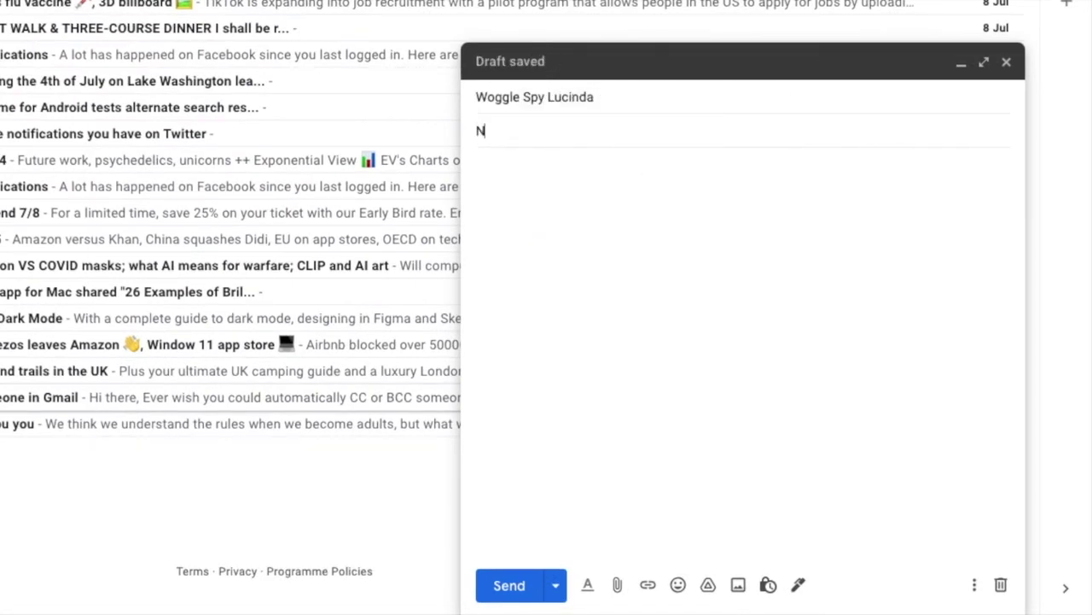
type("tter!")
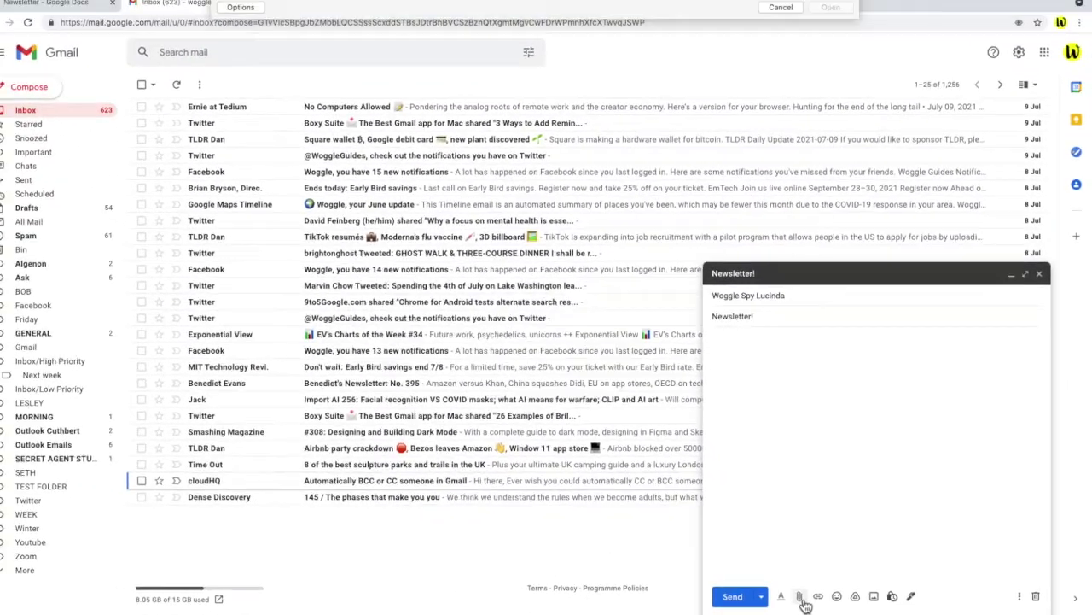
left_click(617, 584)
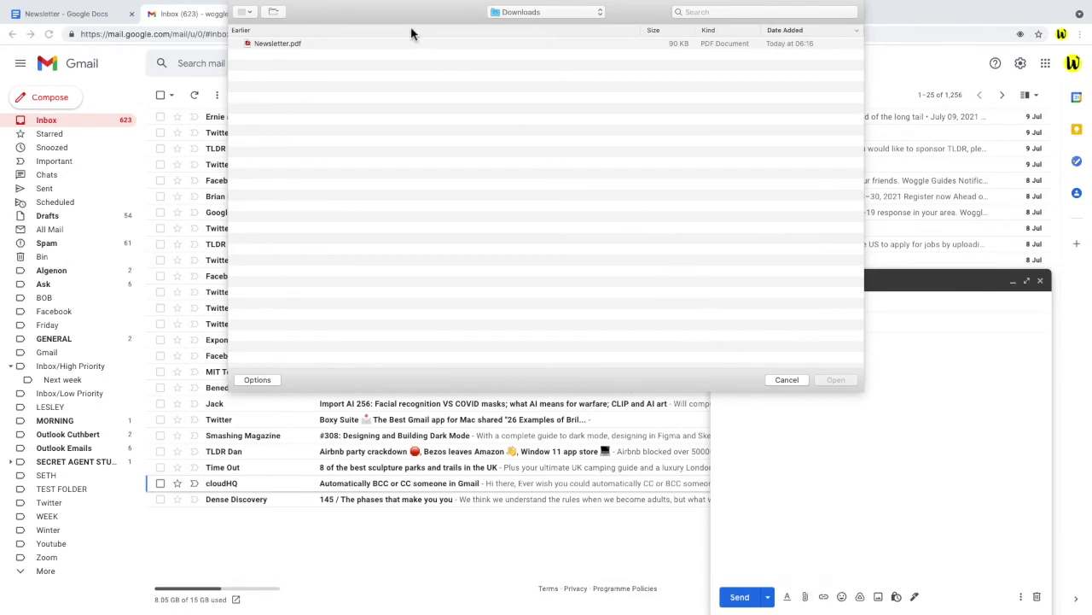
Attach Newsletter.pdf from Downloads and send the Newsletter! email.
left_click(396, 44)
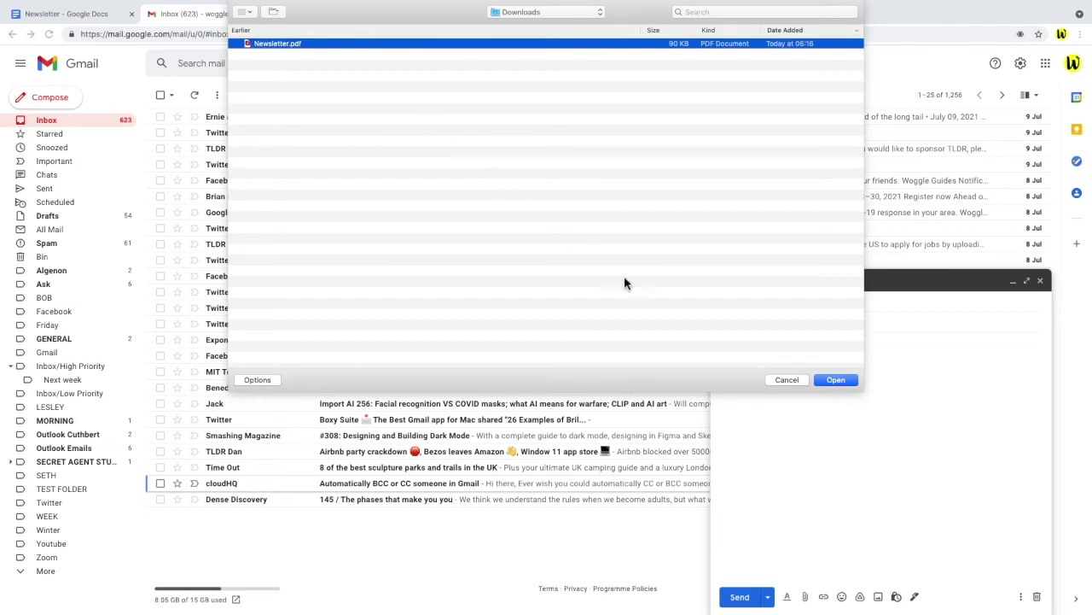
left_click(837, 380)
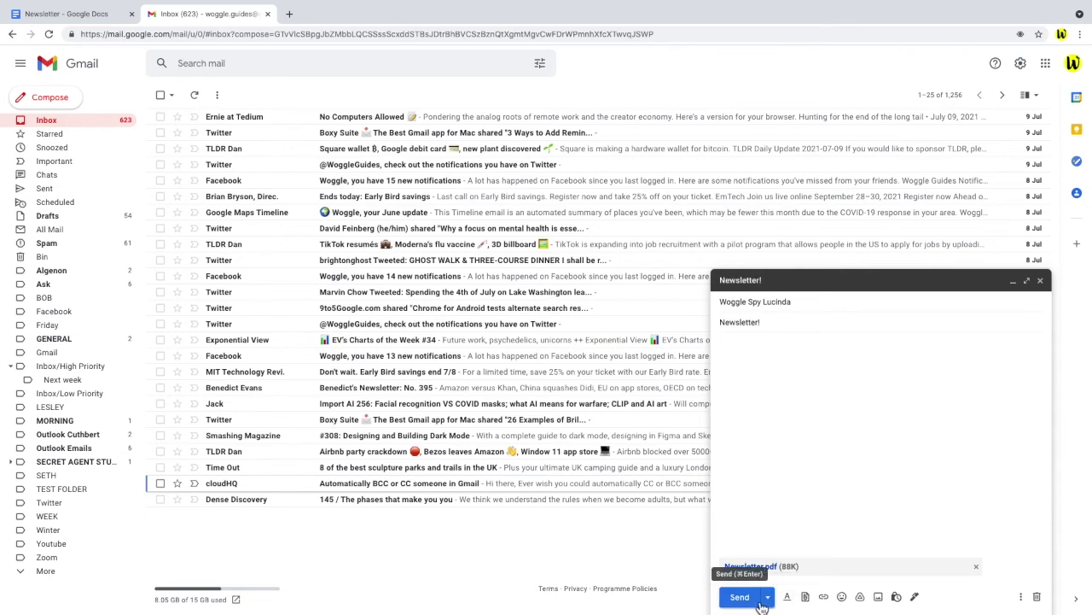
left_click(762, 603)
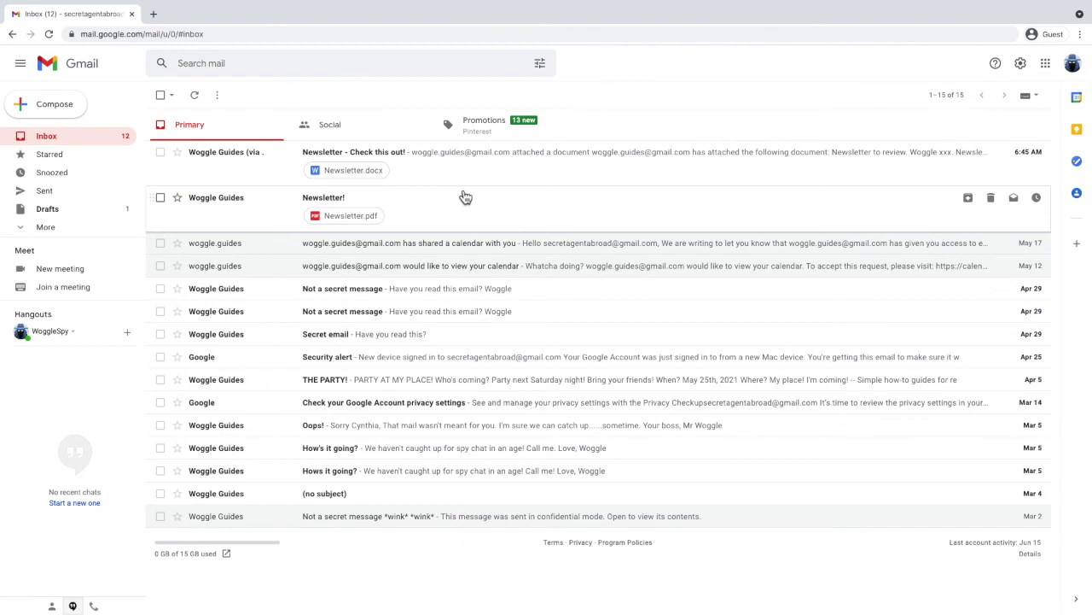
Open the Newsletter! email, then the Newsletter - Check this out! email with Newsletter.docx.
left_click(465, 197)
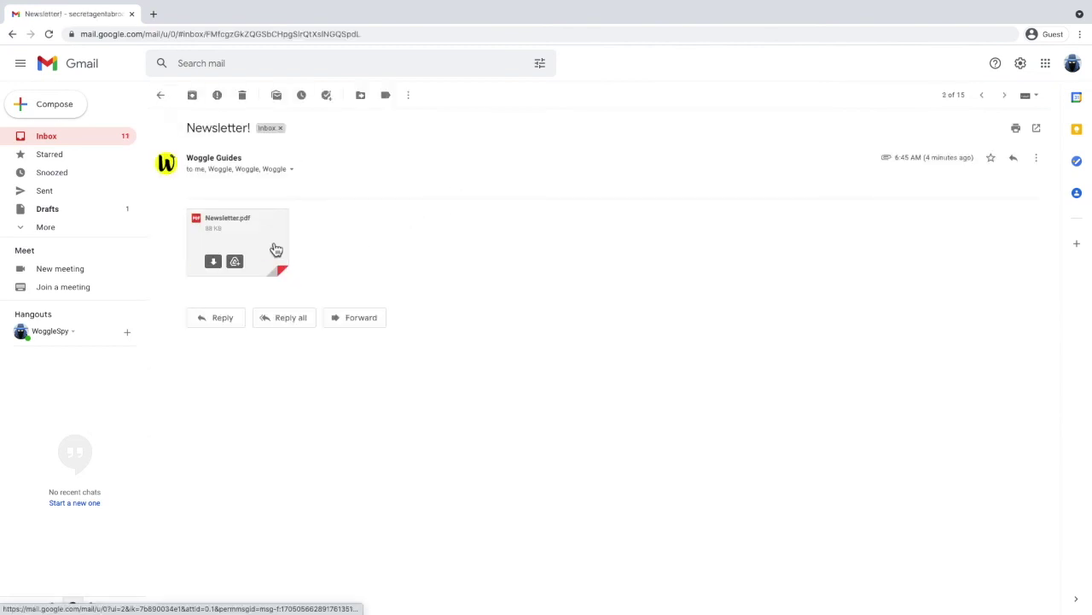
left_click(161, 96)
left_click(444, 152)
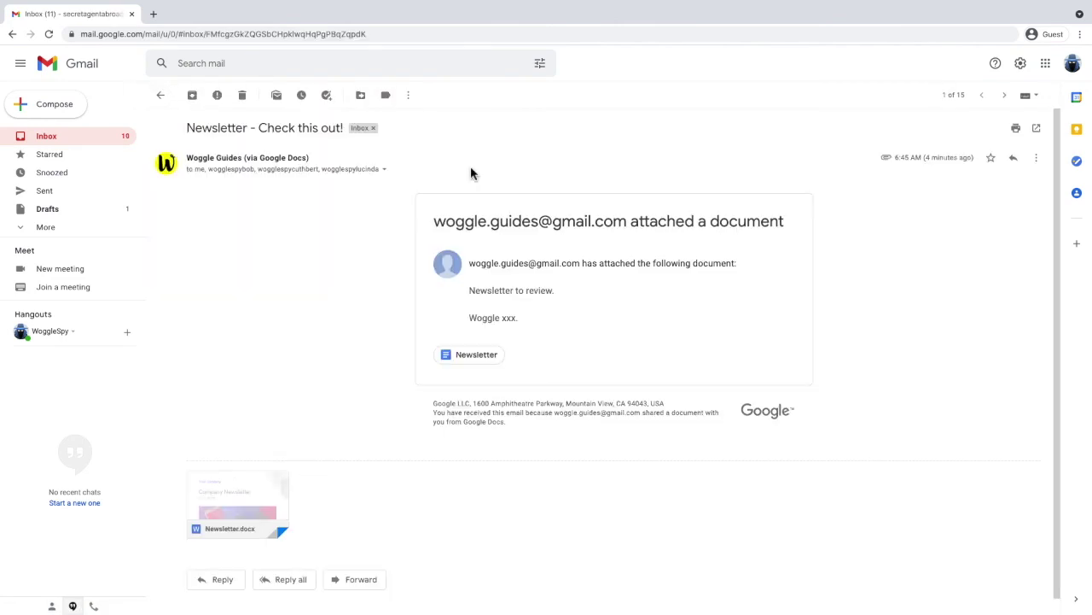
mouse_move(260, 534)
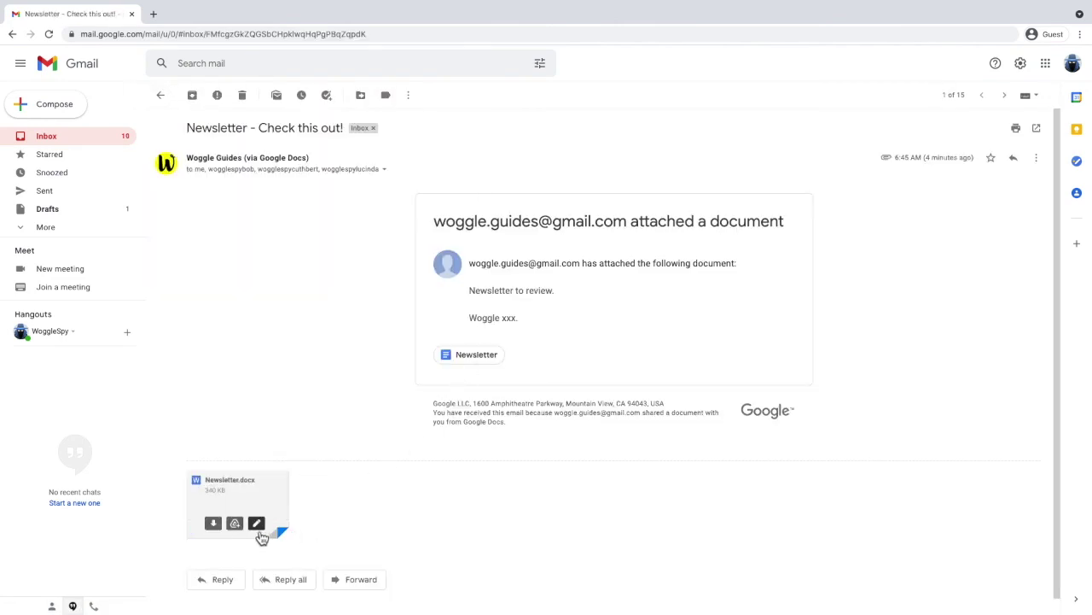